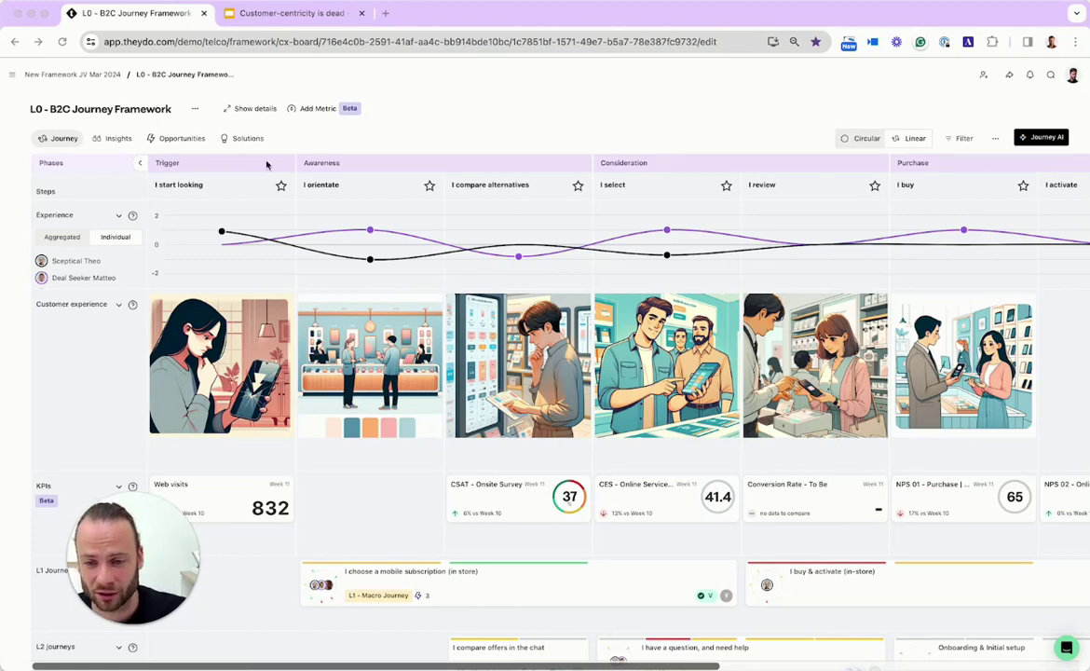
- Scroll across the L0 - B2C Journey Framework board to review its phases, steps, KPIs and journeys
{"action": "scroll", "coordinate": [556, 284], "scroll_direction": "right", "scroll_amount": 3}
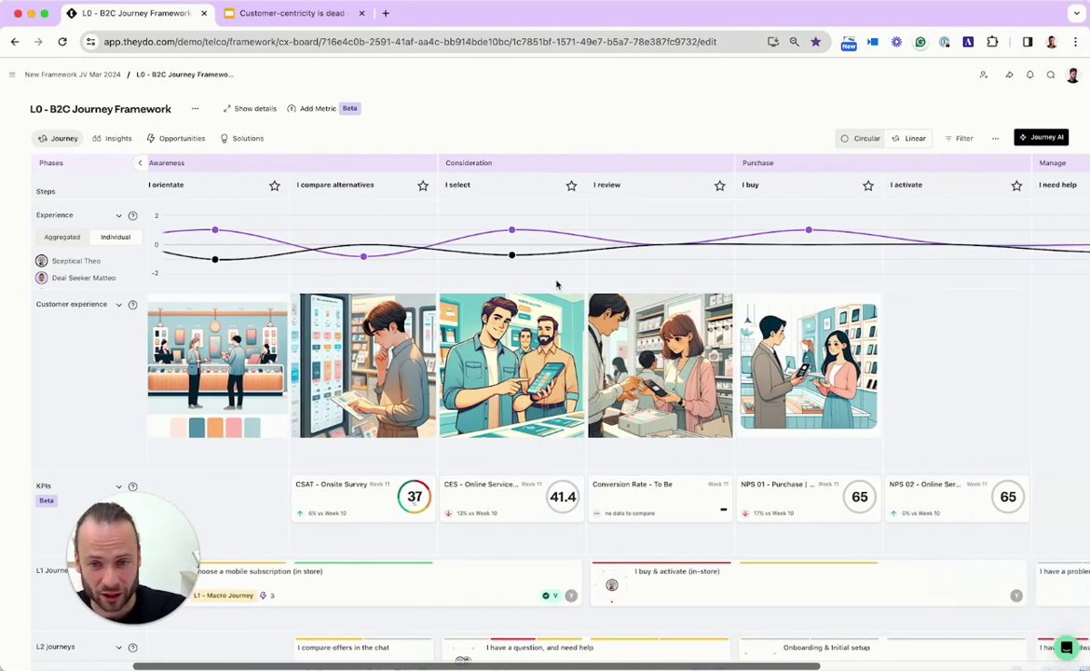
{"action": "scroll", "coordinate": [558, 287], "scroll_direction": "left", "scroll_amount": 3}
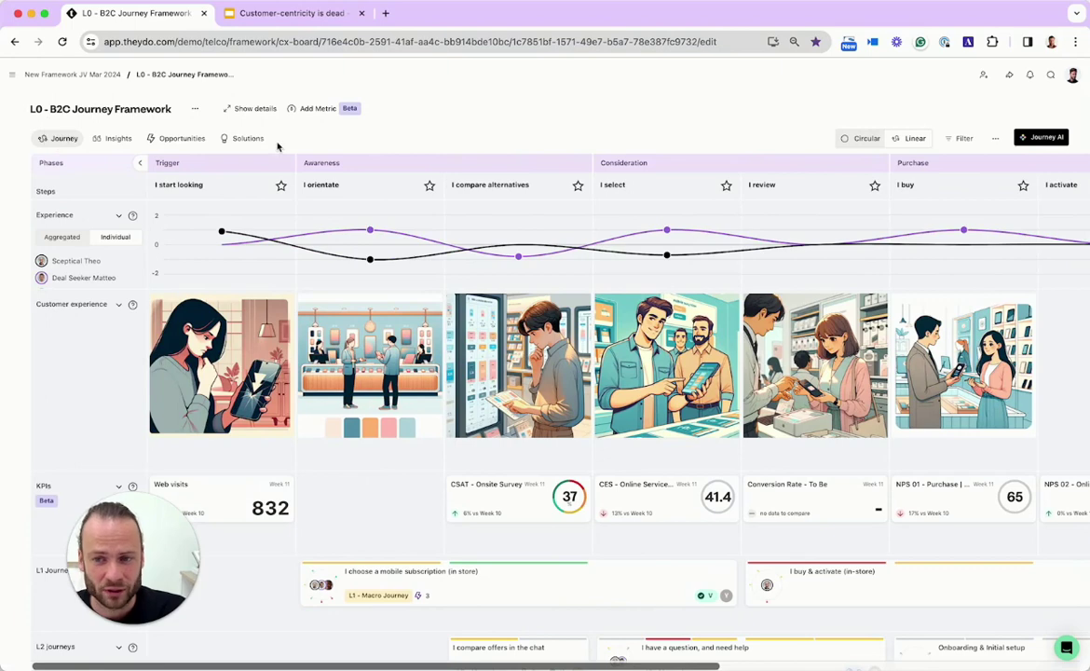
{"action": "mouse_move", "coordinate": [426, 317]}
{"action": "scroll", "coordinate": [426, 317], "scroll_direction": "down", "scroll_amount": 3}
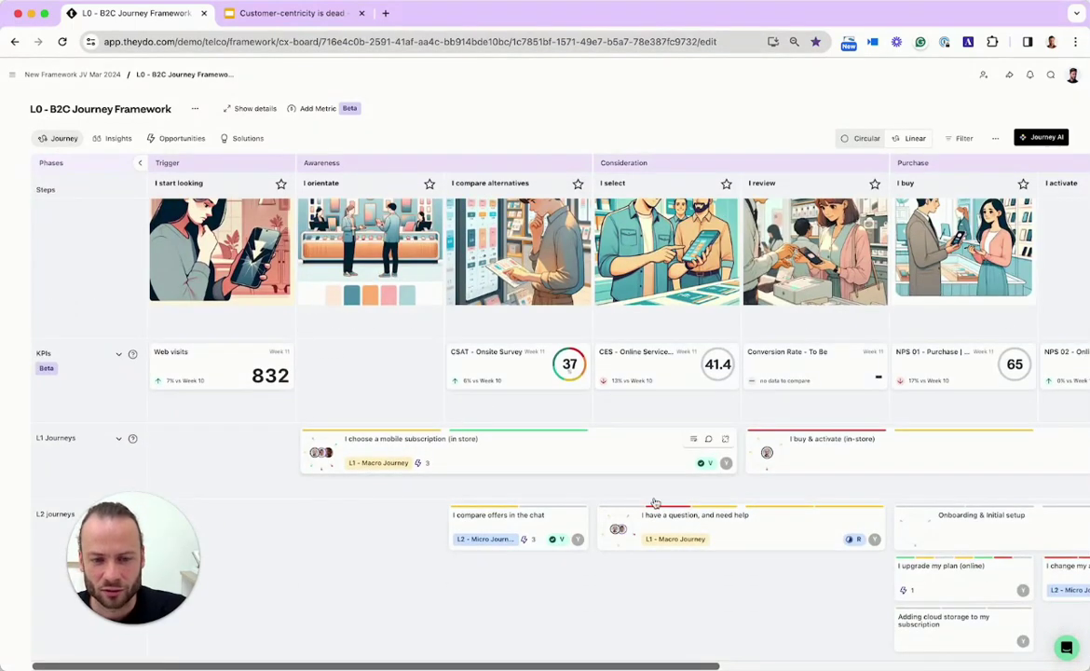
{"action": "mouse_move", "coordinate": [737, 537]}
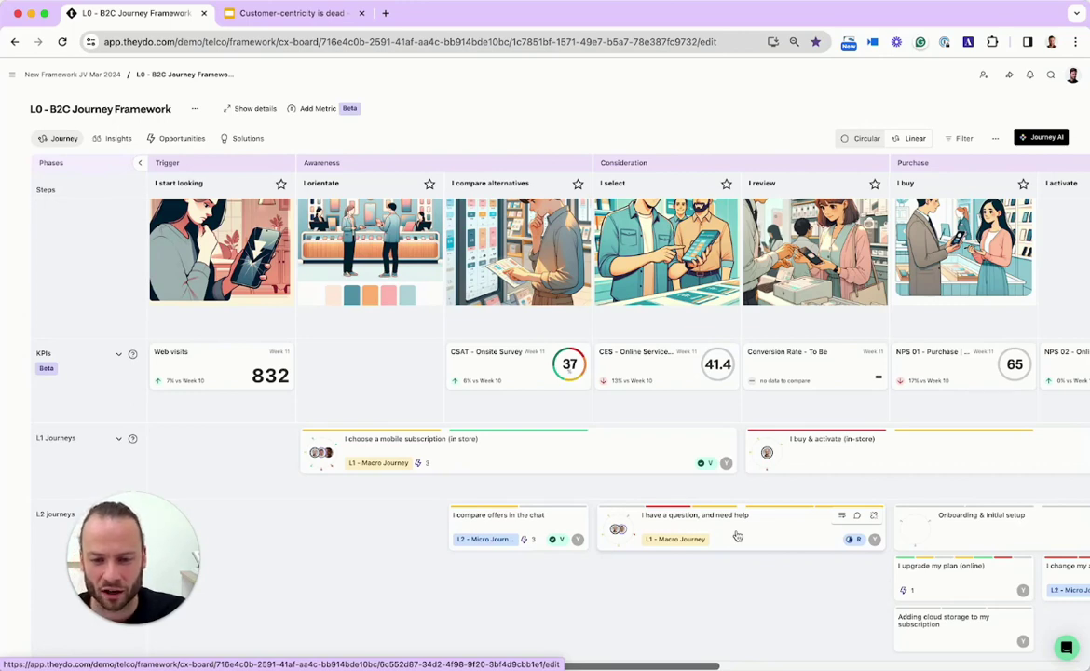
- Switch to the Google Slides presentation showing slide 23, 'Journey mapping AI: from weeks to minutes'
{"action": "left_click", "coordinate": [310, 13]}
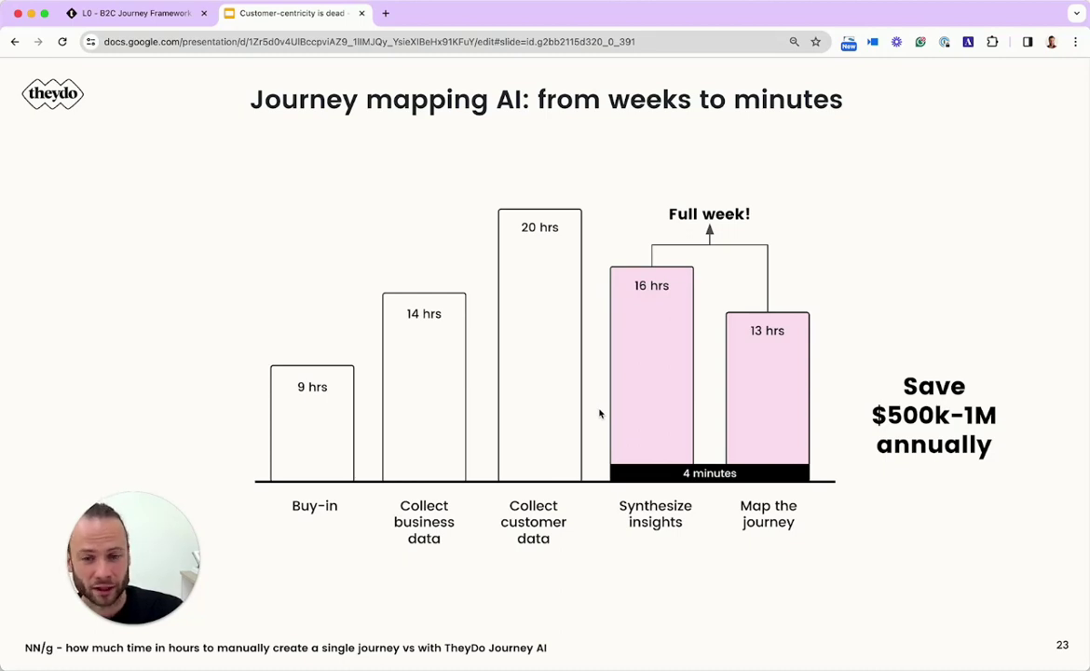
- Back on the TheyDo board, add the L2 journey 'Adding Spotify to my subscription' under I select
{"action": "left_click", "coordinate": [115, 15]}
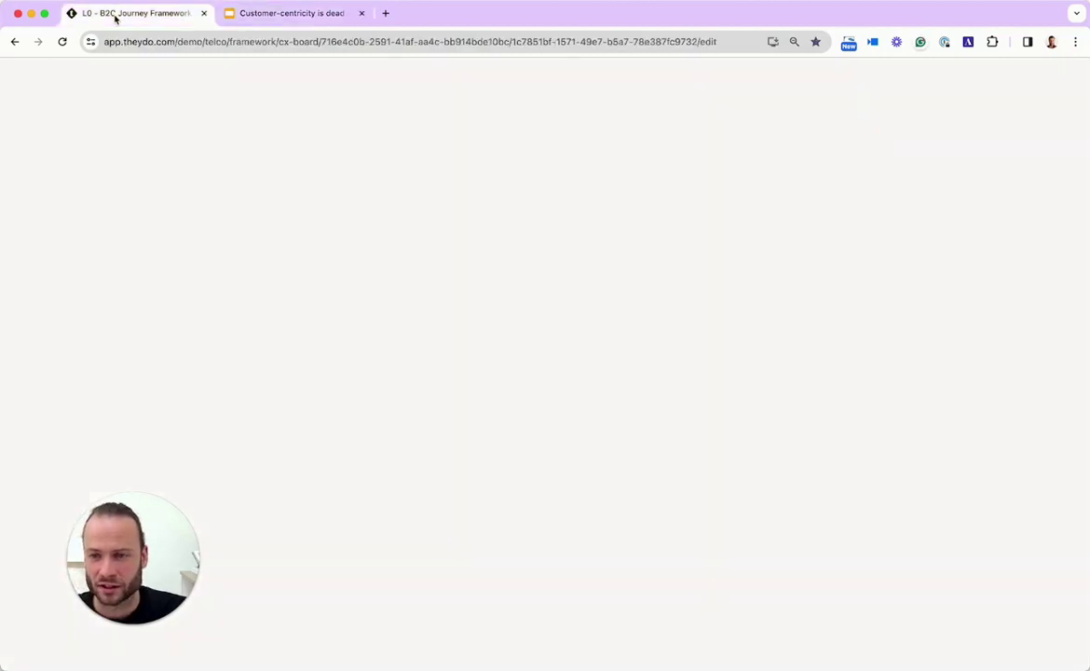
{"action": "scroll", "coordinate": [401, 386], "scroll_direction": "down", "scroll_amount": 3}
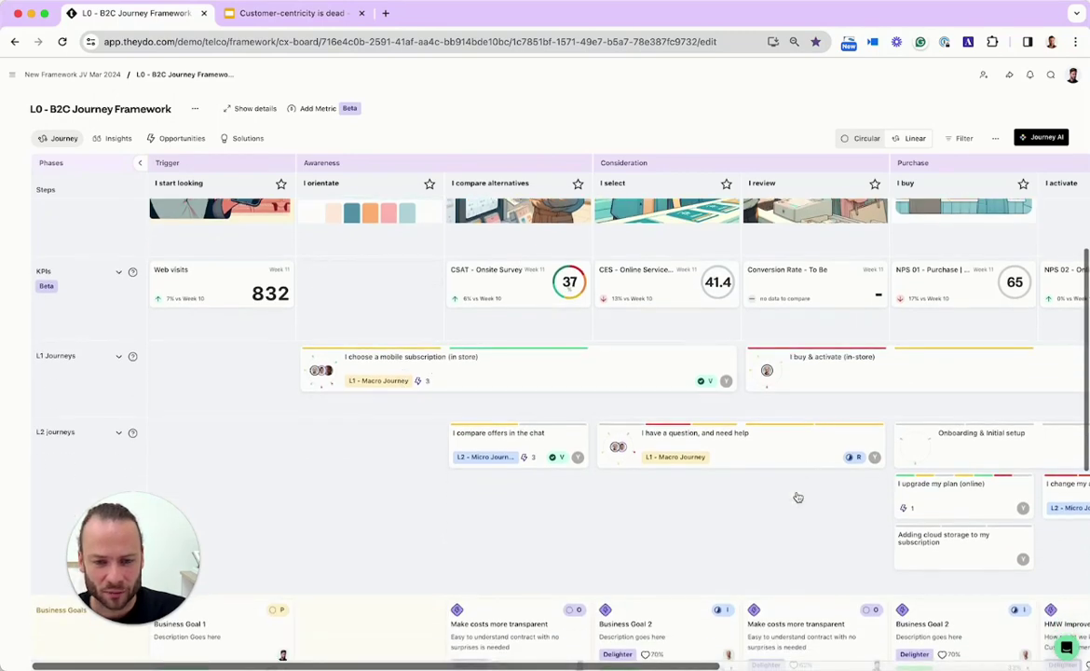
{"action": "left_click", "coordinate": [656, 497]}
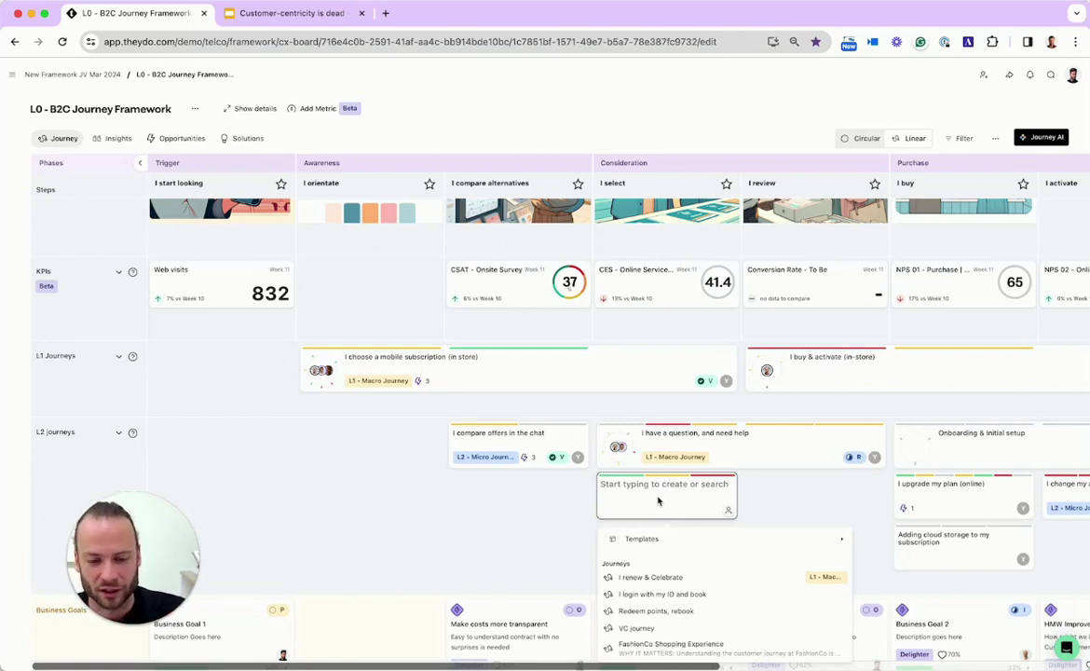
{"action": "type", "text": "Adding Spt"}
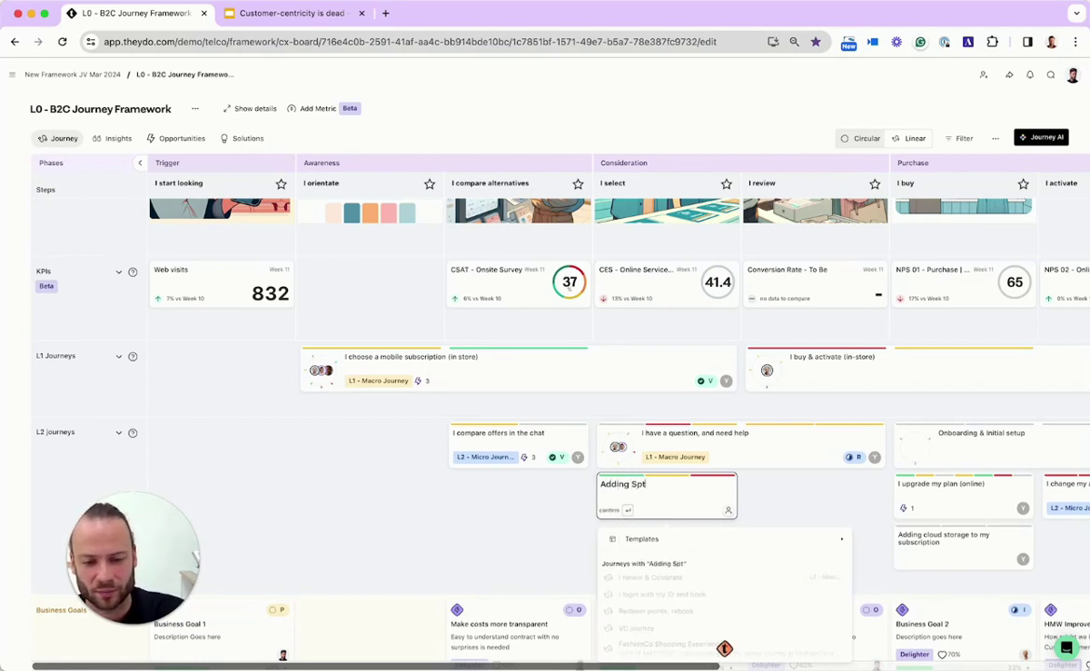
{"action": "key", "text": "BackSpace"}
{"action": "type", "text": "otify to"}
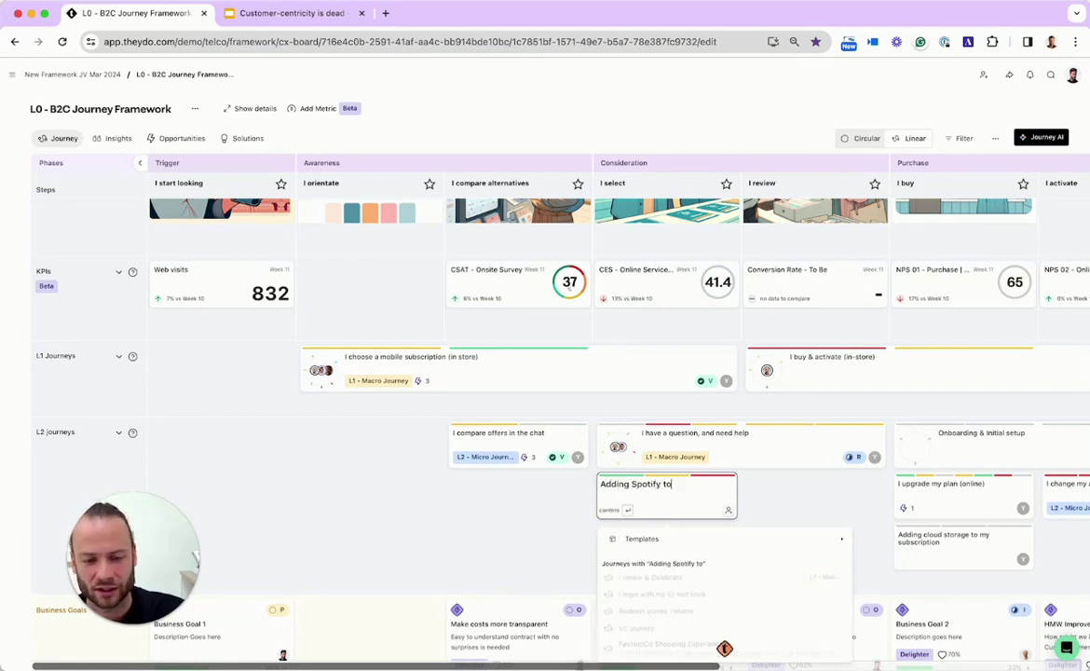
{"action": "type", "text": " my subscription"}
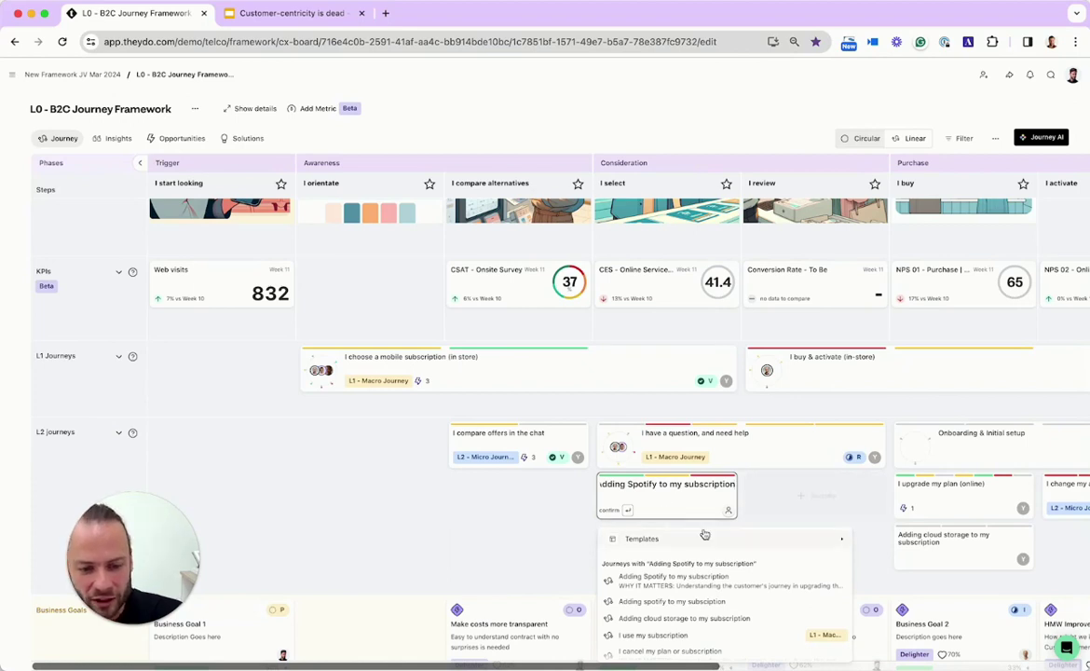
{"action": "key", "text": "Return"}
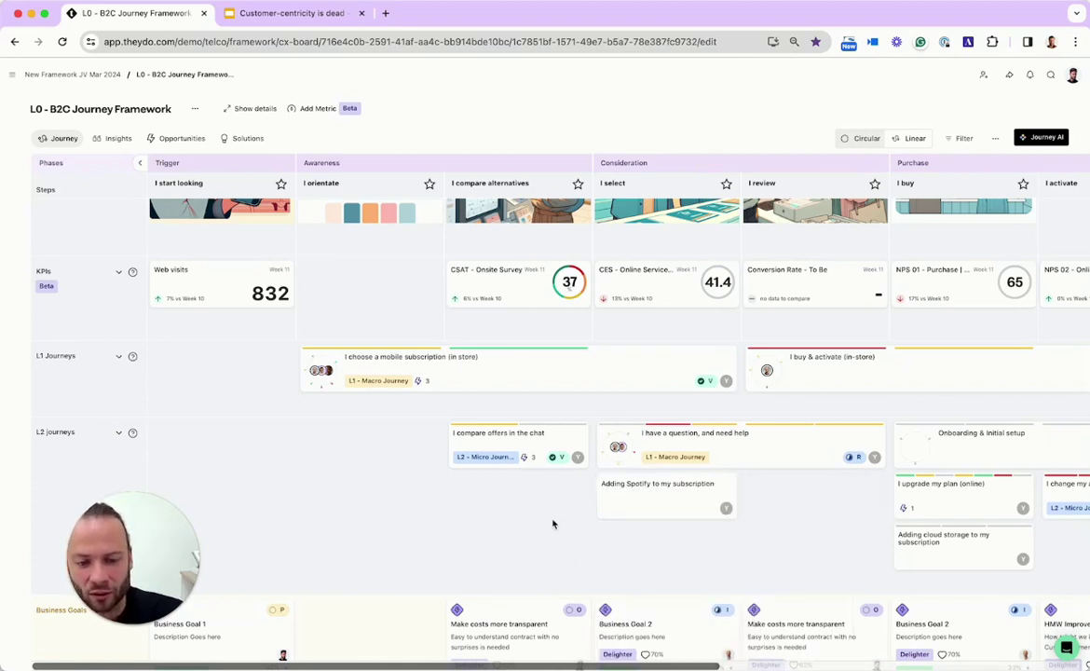
- Open the new journey, choose AI mapping, and paste the Desktop interview transcript as research
{"action": "left_click", "coordinate": [652, 506]}
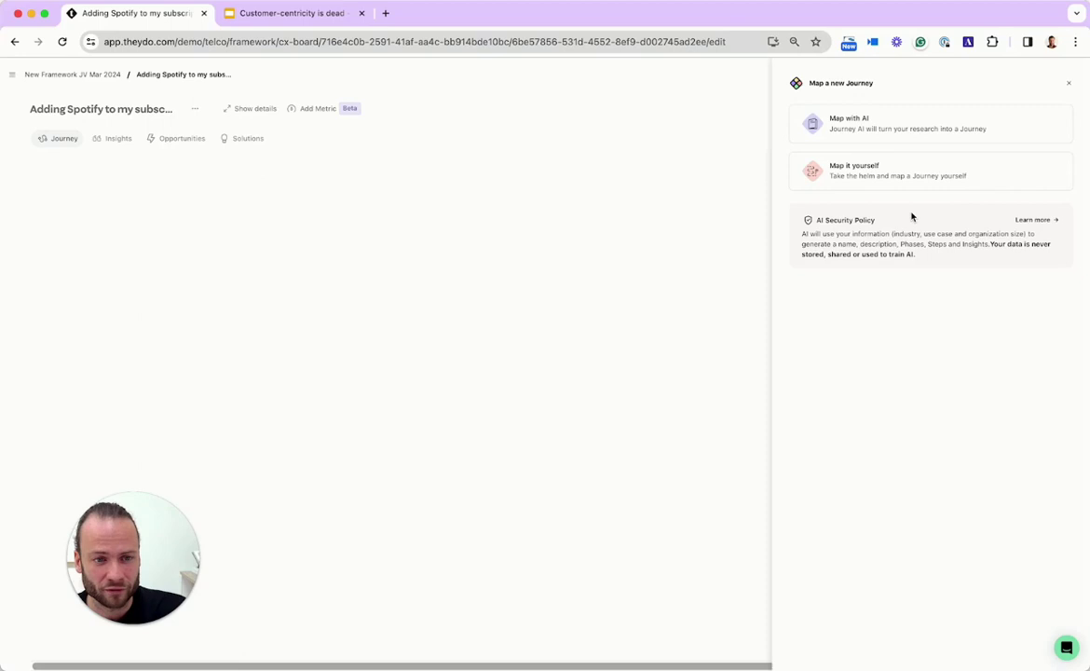
{"action": "left_click", "coordinate": [912, 127]}
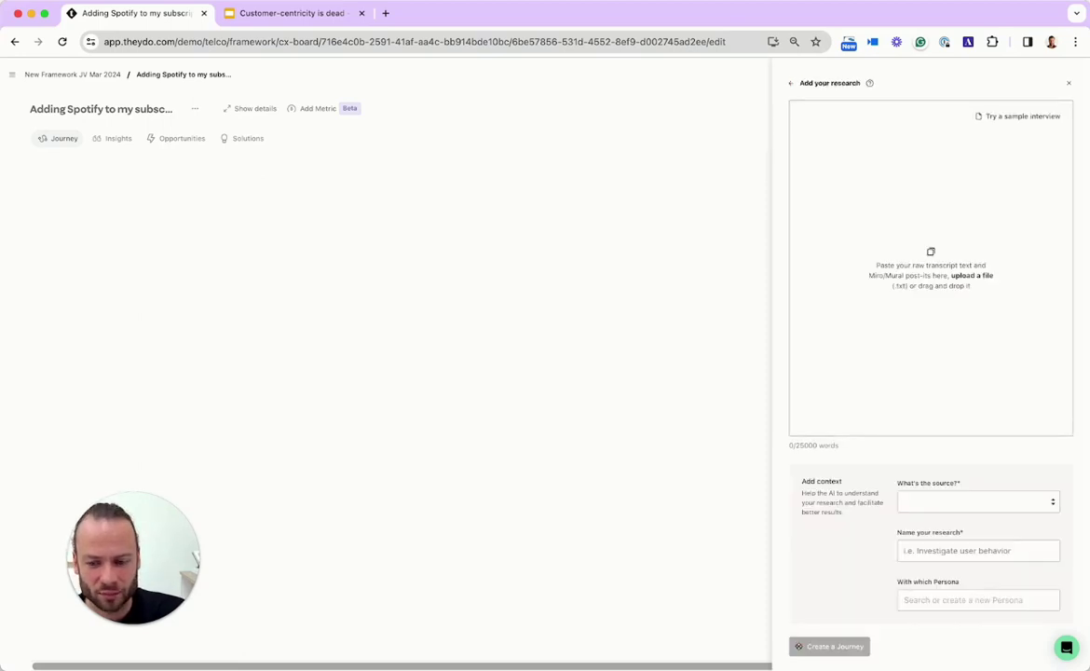
{"action": "key", "text": "super+Tab"}
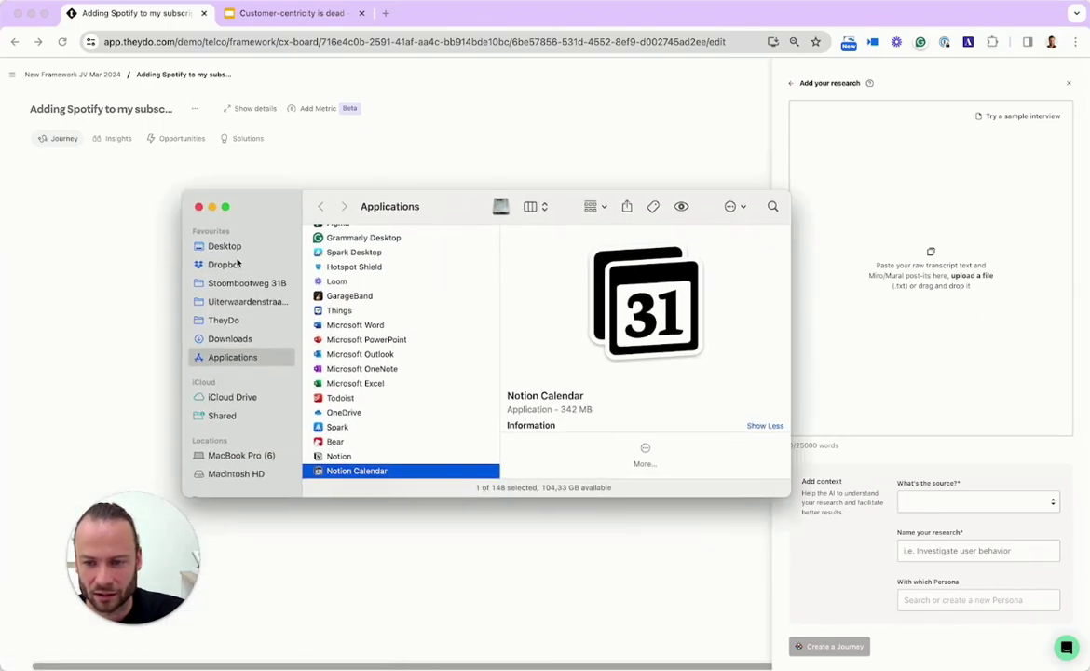
{"action": "left_click", "coordinate": [242, 249]}
{"action": "double_click", "coordinate": [340, 253]}
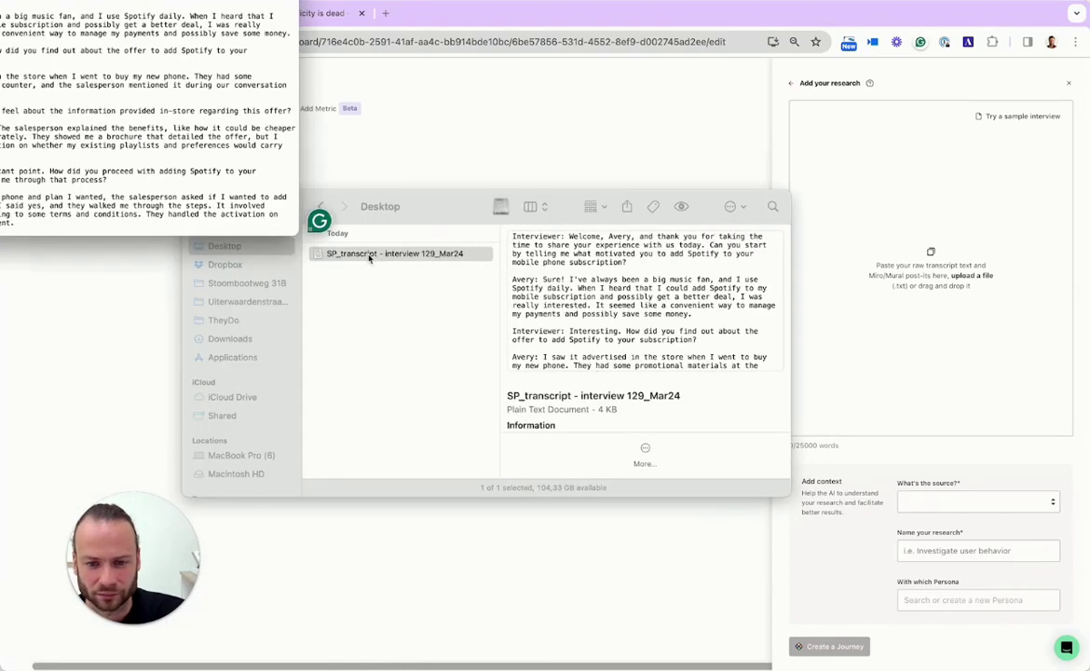
{"action": "key", "text": "super+a"}
{"action": "key", "text": "super+q"}
{"action": "left_click", "coordinate": [888, 332]}
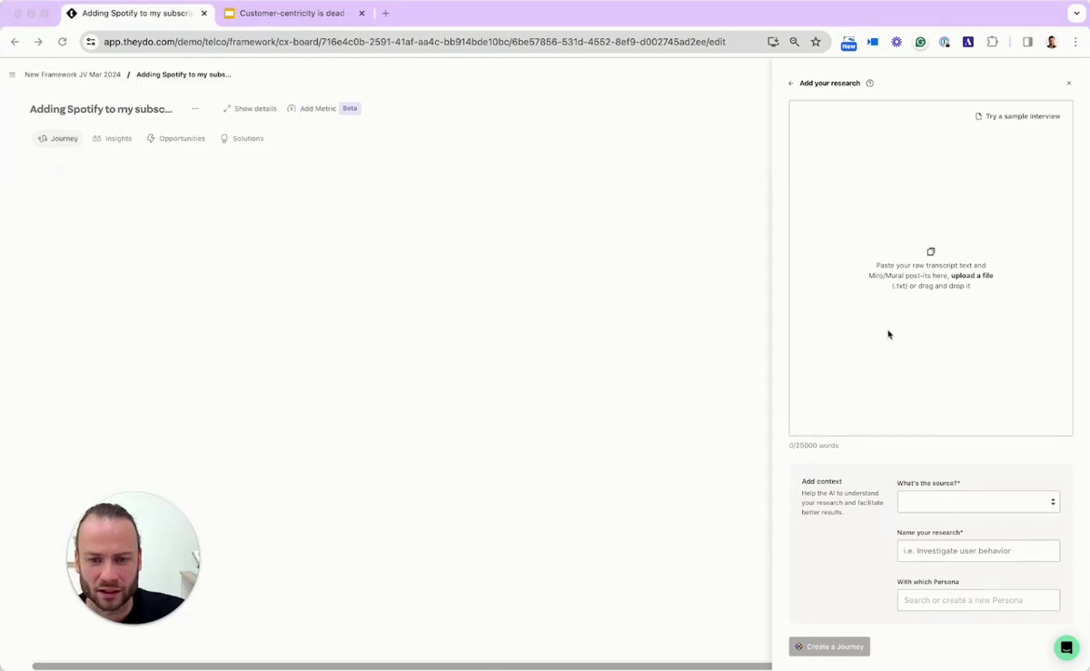
{"action": "key", "text": "super+v"}
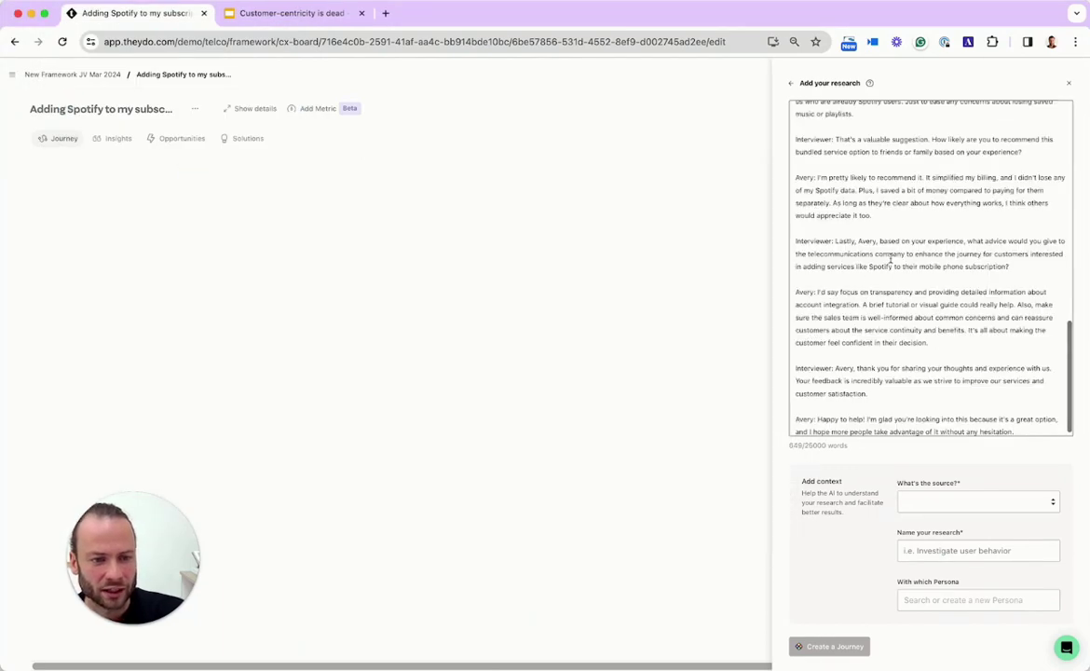
- Set the research source to Interview and name it 'in-store experience'
{"action": "left_click", "coordinate": [907, 506]}
{"action": "left_click", "coordinate": [927, 524]}
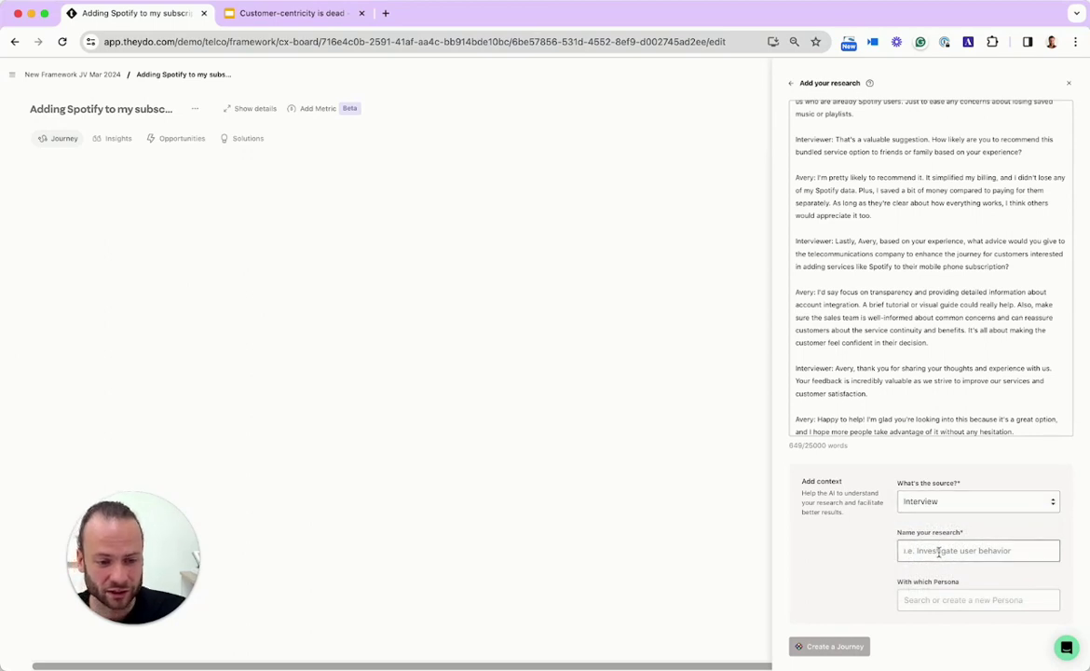
{"action": "left_click", "coordinate": [938, 551]}
{"action": "type", "text": "in-story a"}
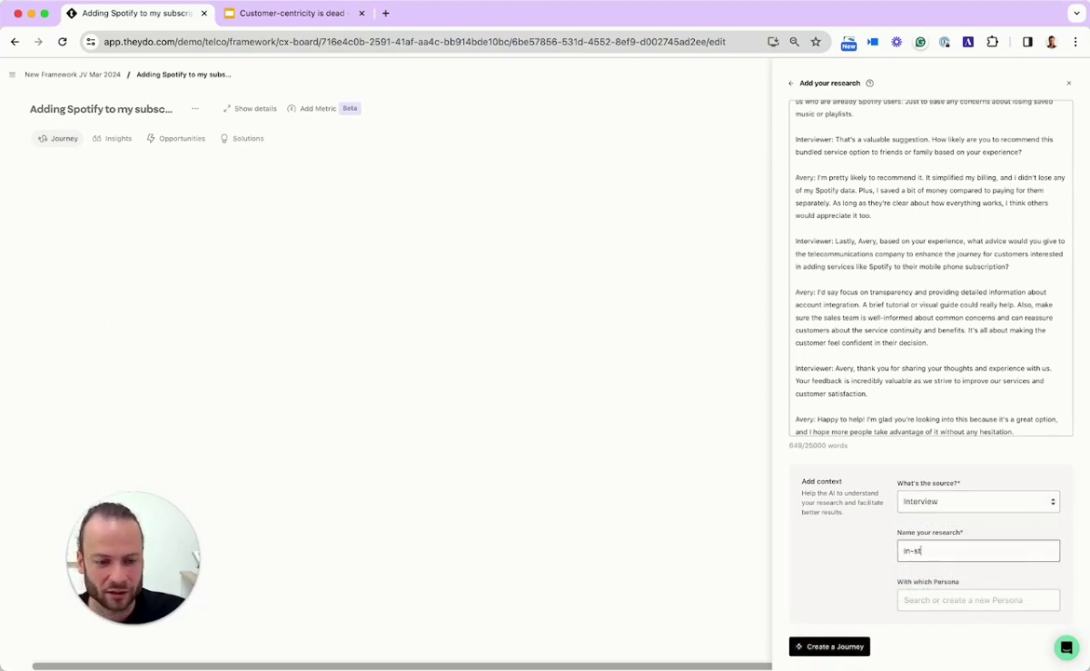
{"action": "key", "text": "BackSpace"}
{"action": "key", "text": "BackSpace"}
{"action": "key", "text": "BackSpace"}
{"action": "type", "text": "e experience"}
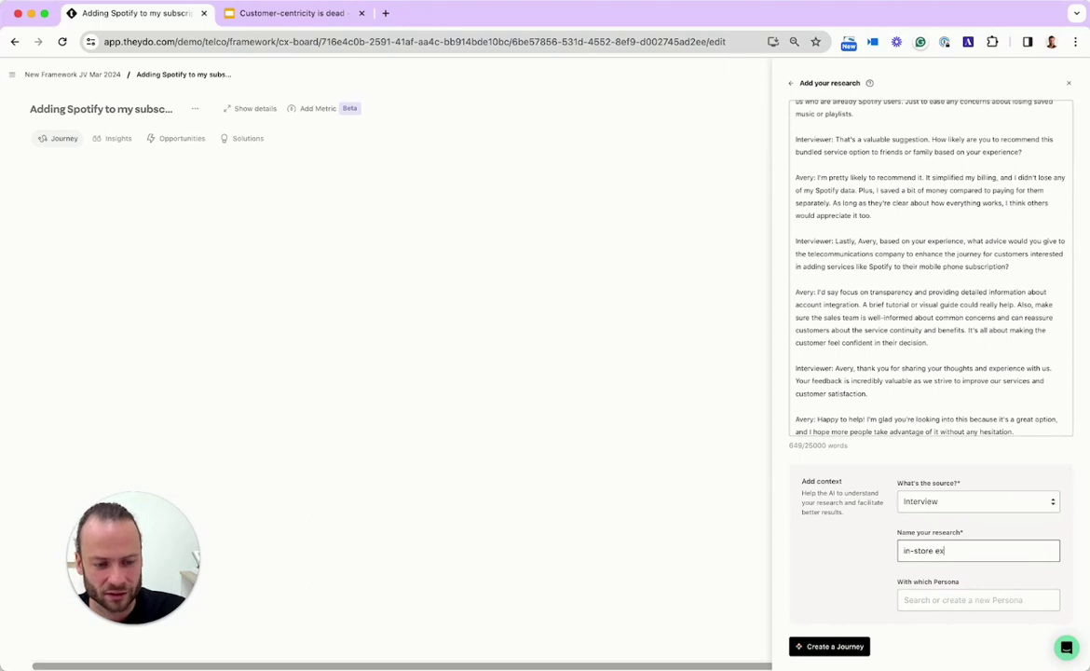
- Link the research to the customer persona and generate the journey from it
{"action": "left_click", "coordinate": [971, 603]}
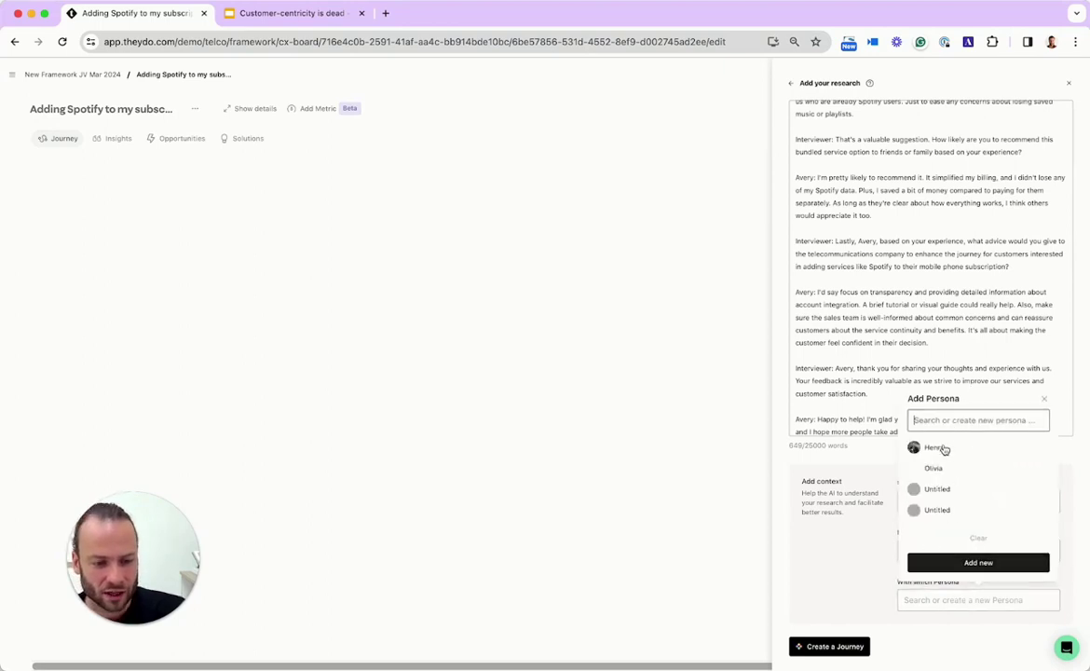
{"action": "scroll", "coordinate": [941, 497], "scroll_direction": "down", "scroll_amount": 5}
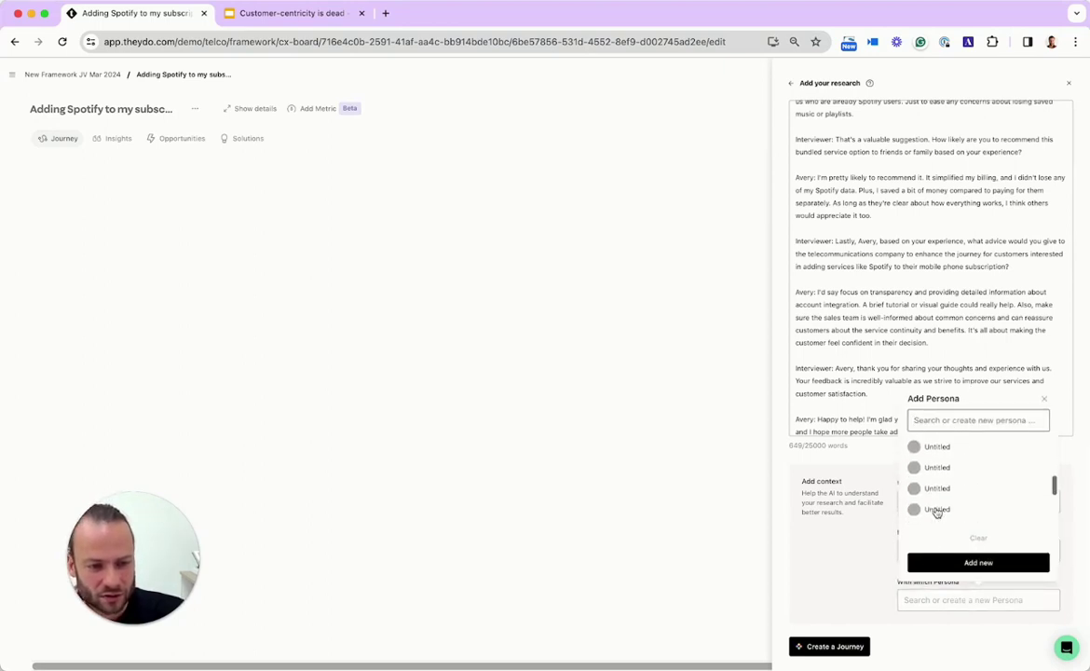
{"action": "left_click", "coordinate": [942, 467]}
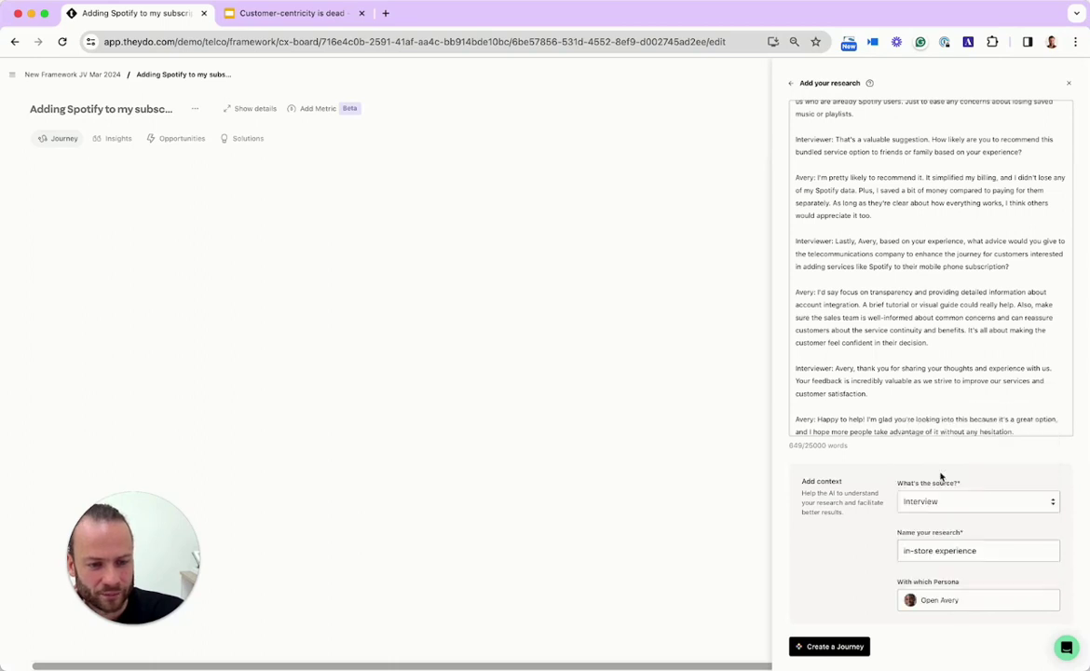
{"action": "left_click", "coordinate": [837, 646]}
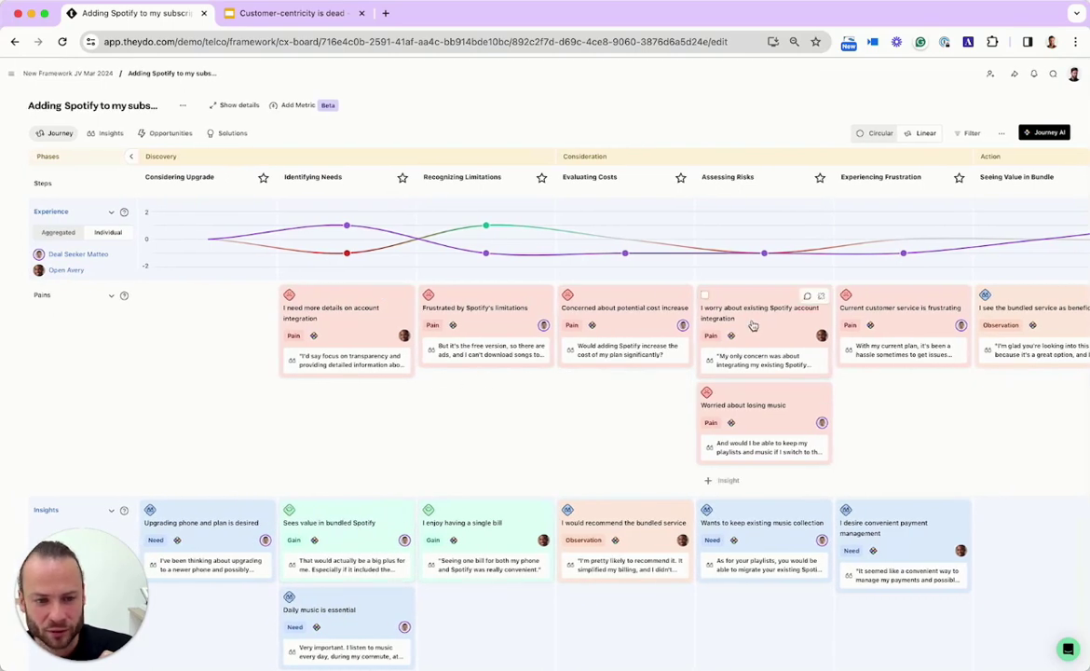
{"action": "left_click_drag", "start_coordinate": [810, 294], "coordinate": [529, 294]}
{"action": "left_click", "coordinate": [516, 329]}
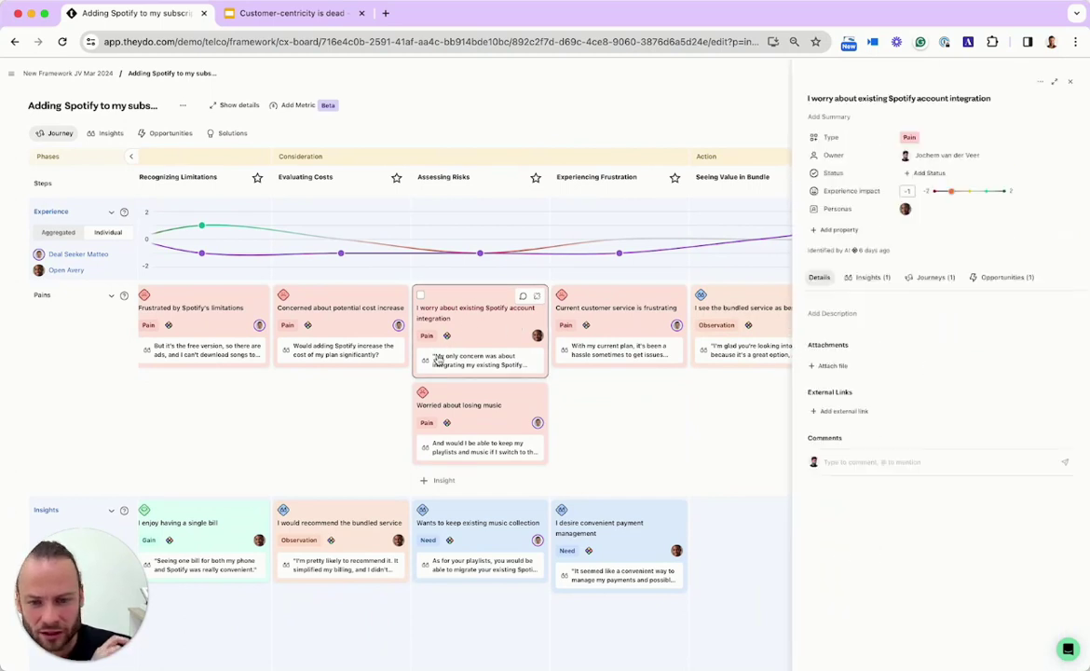
{"action": "left_click", "coordinate": [862, 278]}
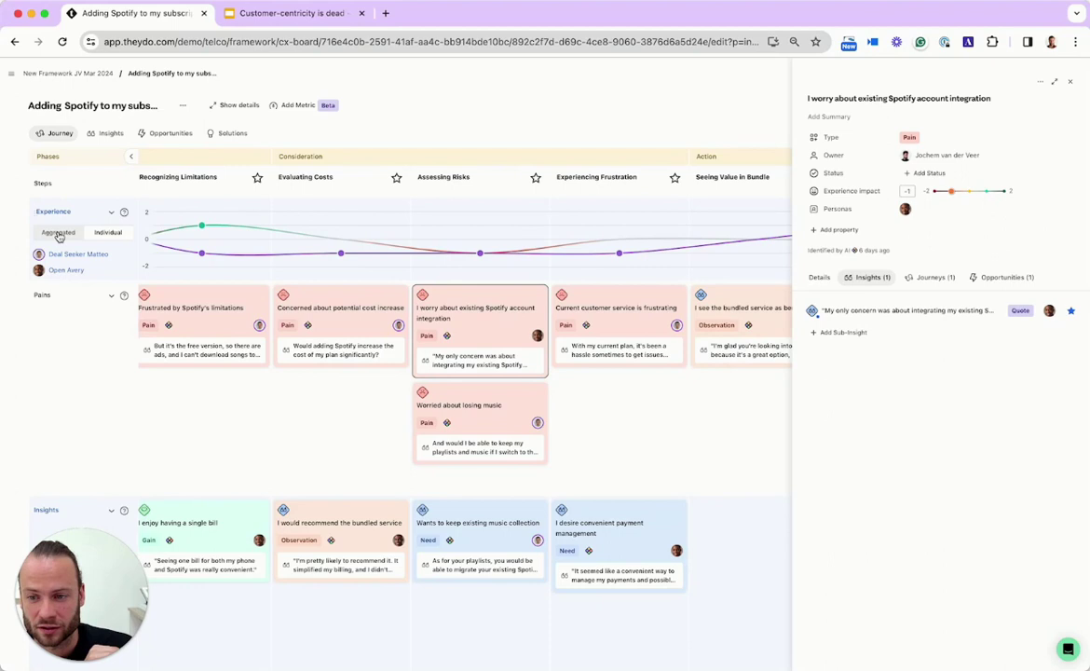
{"action": "left_click", "coordinate": [1073, 84]}
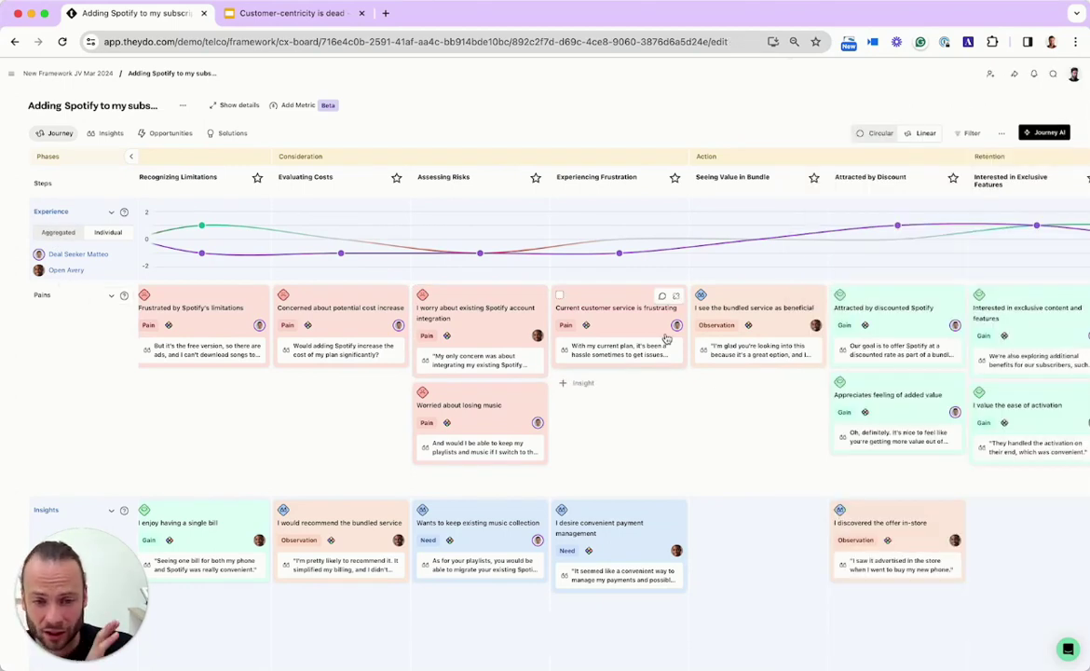
{"action": "left_click", "coordinate": [1044, 132]}
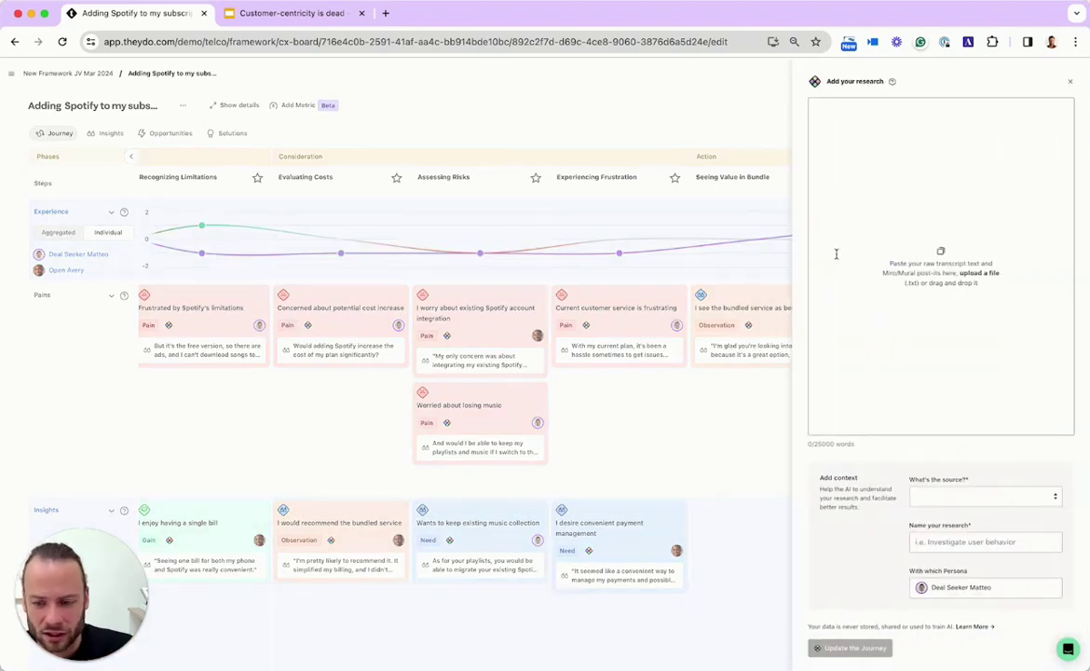
{"action": "left_click", "coordinate": [1070, 81]}
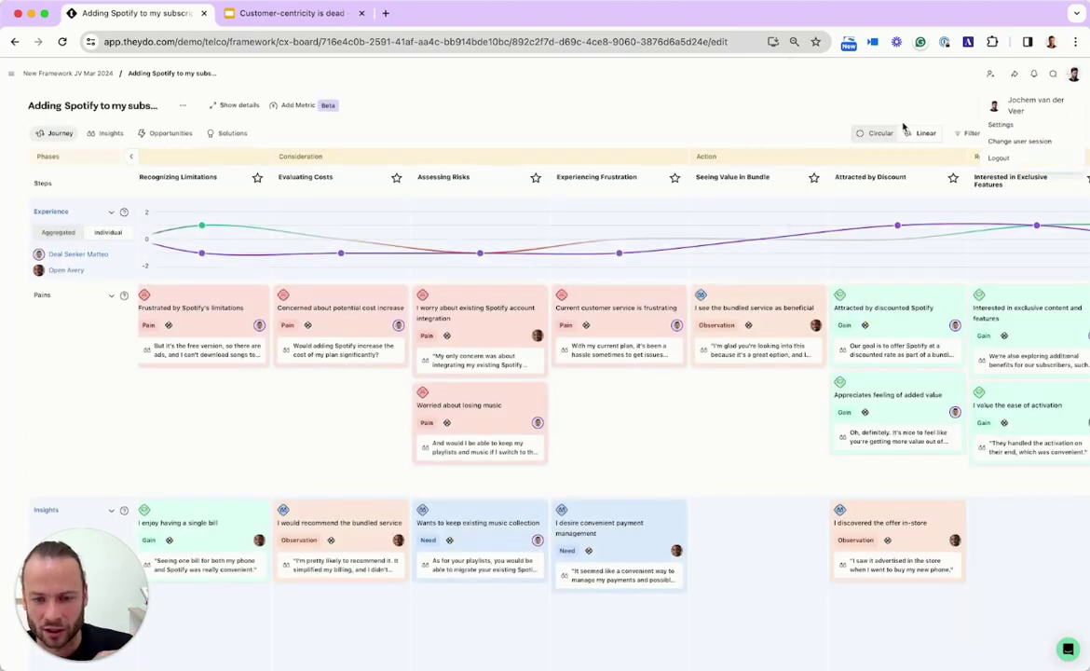
{"action": "scroll", "coordinate": [560, 316], "scroll_direction": "left", "scroll_amount": 4}
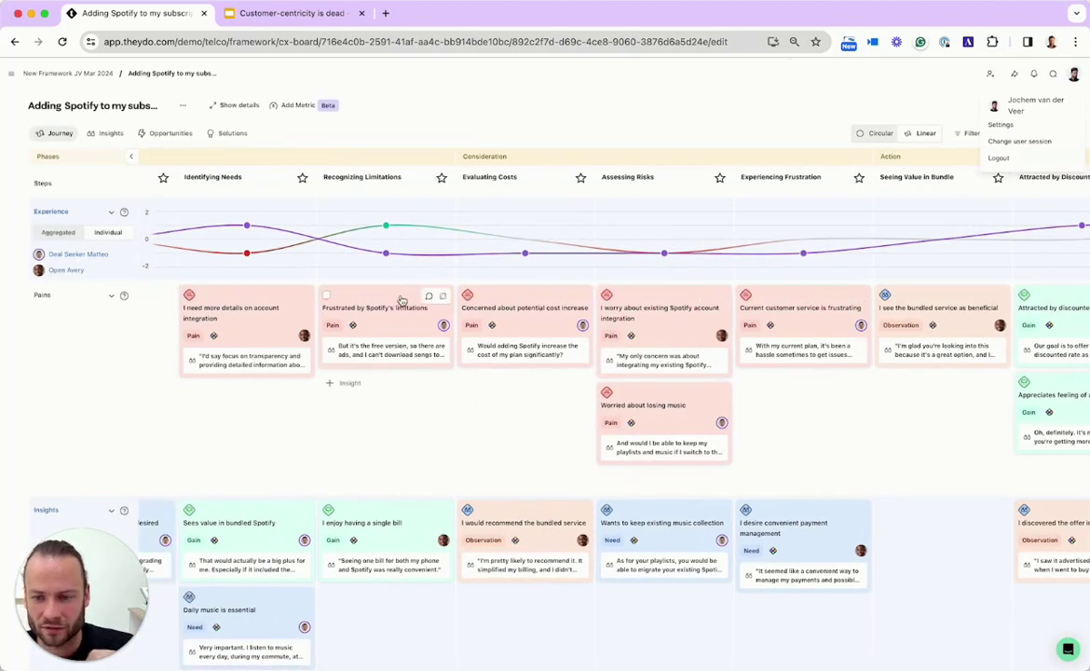
{"action": "scroll", "coordinate": [731, 328], "scroll_direction": "left", "scroll_amount": 2}
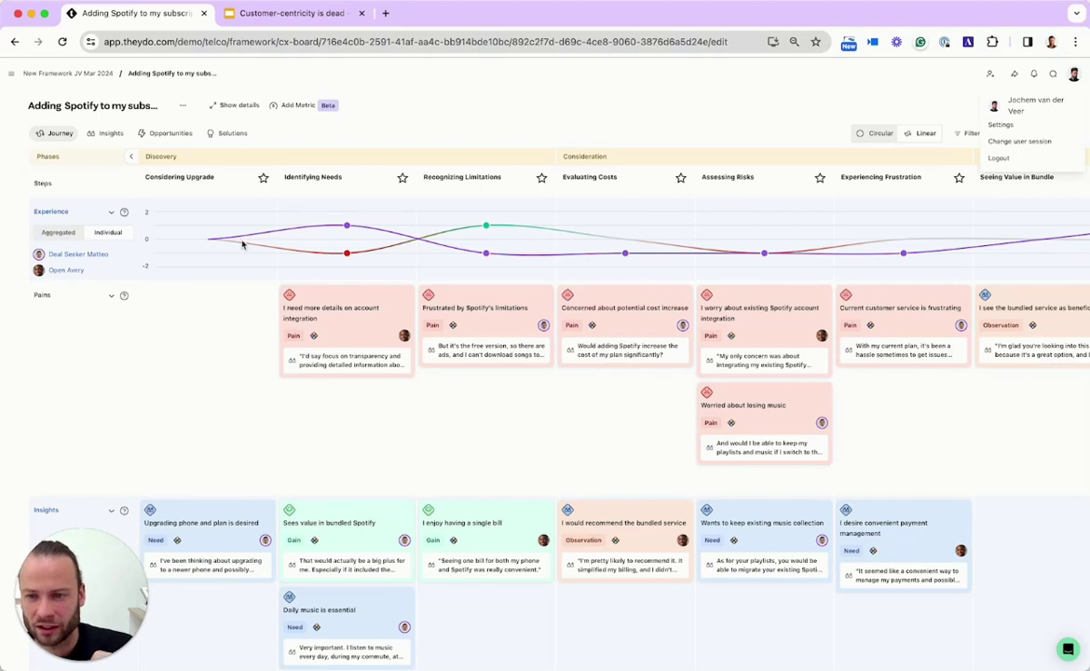
{"action": "scroll", "coordinate": [314, 307], "scroll_direction": "right", "scroll_amount": 5}
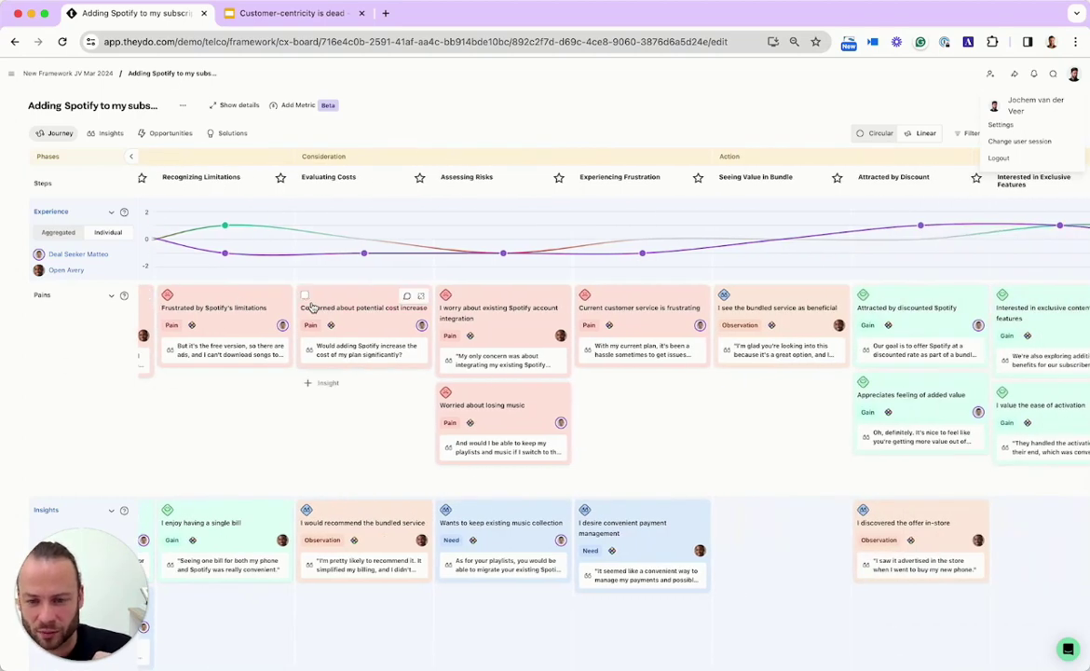
{"action": "scroll", "coordinate": [282, 328], "scroll_direction": "left", "scroll_amount": 5}
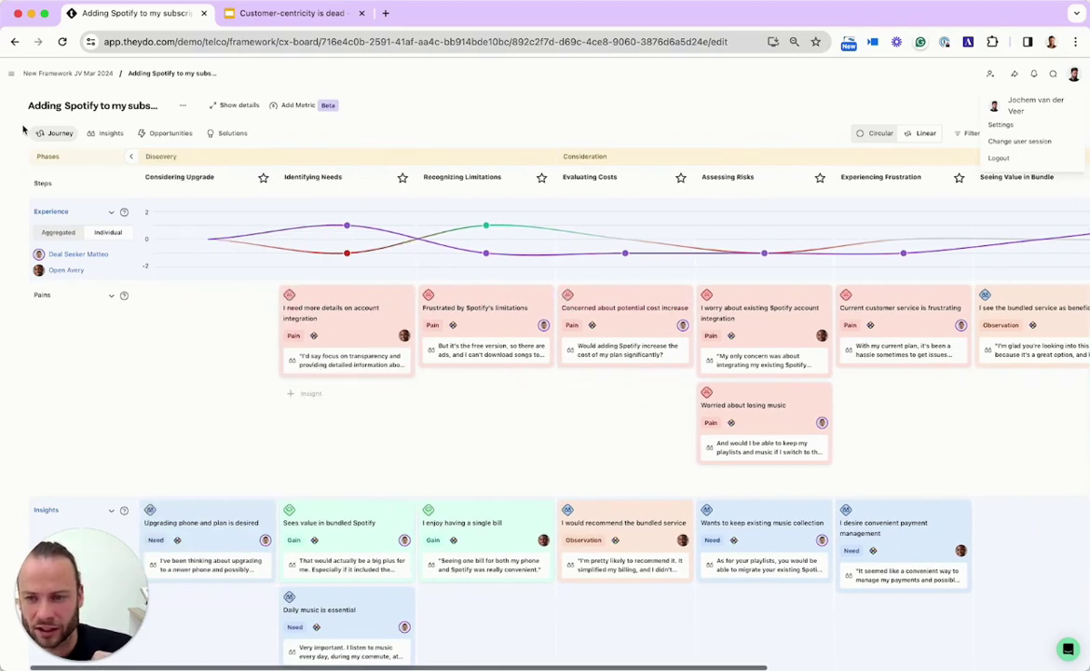
- Return to the L0 - B2C Journey Framework board and reposition the Spotify journey card in the L2 row
{"action": "left_click", "coordinate": [75, 72]}
{"action": "left_click", "coordinate": [372, 290]}
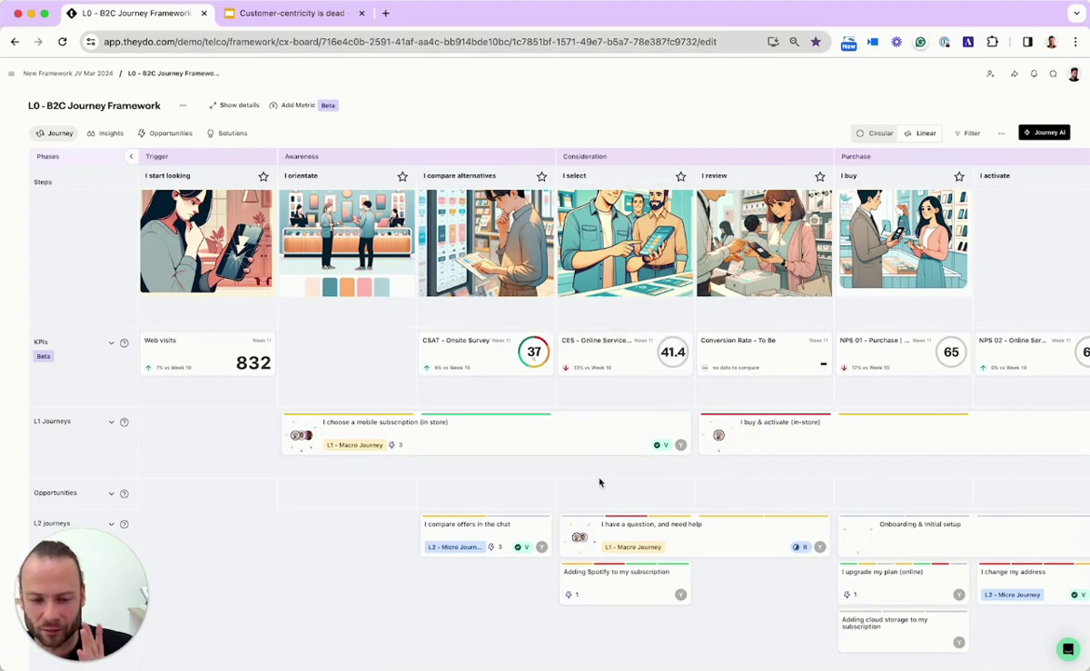
{"action": "left_click_drag", "start_coordinate": [626, 582], "coordinate": [620, 614]}
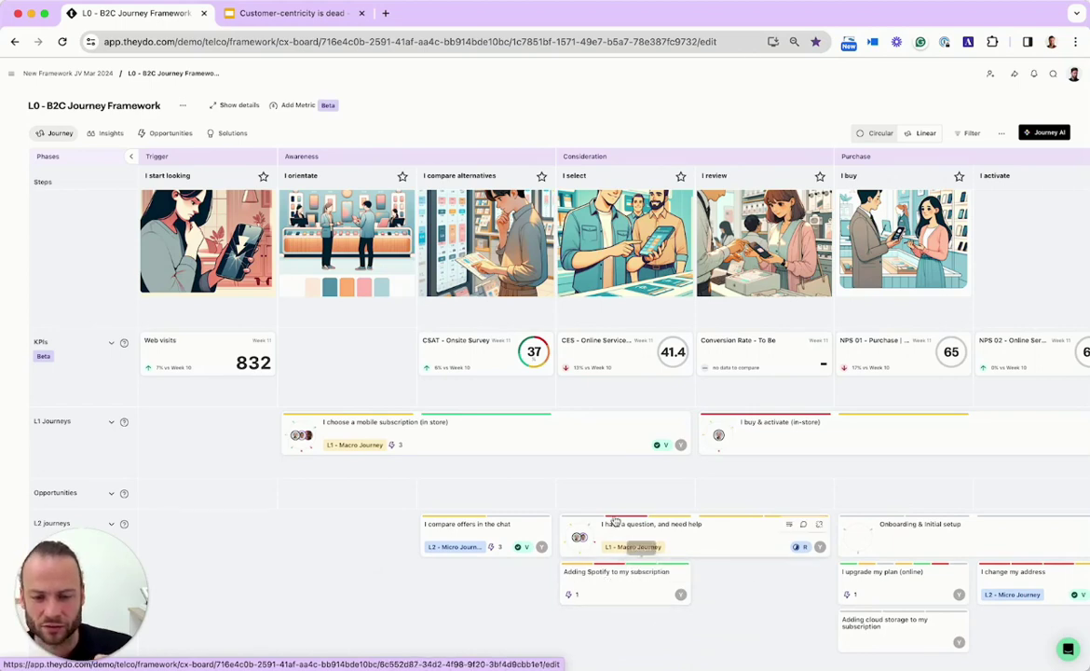
- Create the 'New Opp AI demo' opportunity under the I select step
{"action": "mouse_move", "coordinate": [601, 494]}
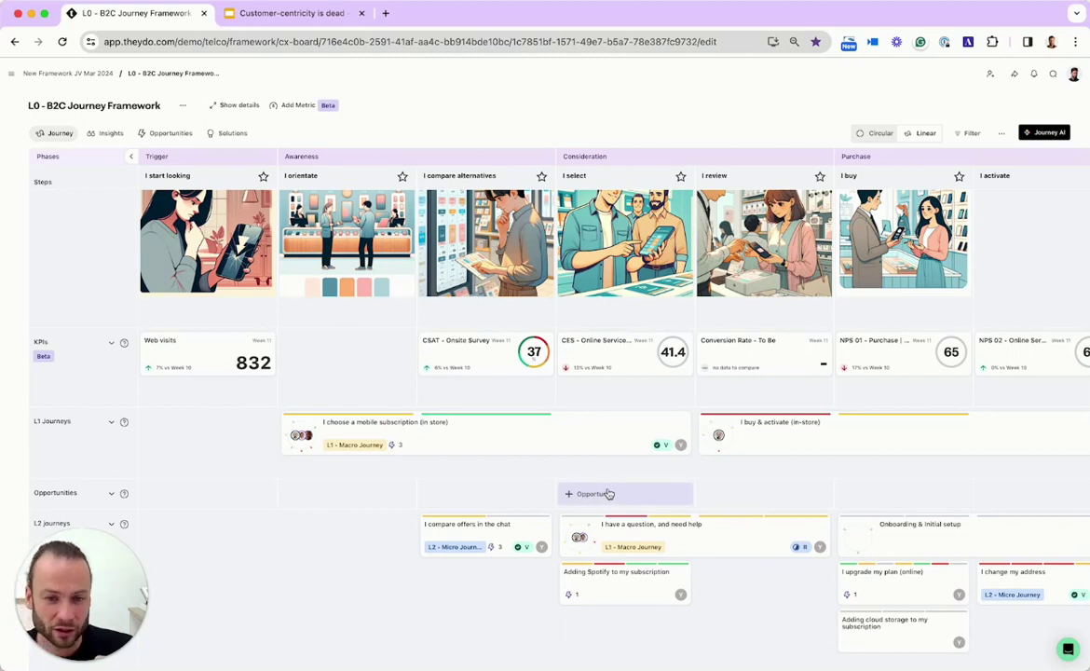
{"action": "left_click", "coordinate": [597, 494]}
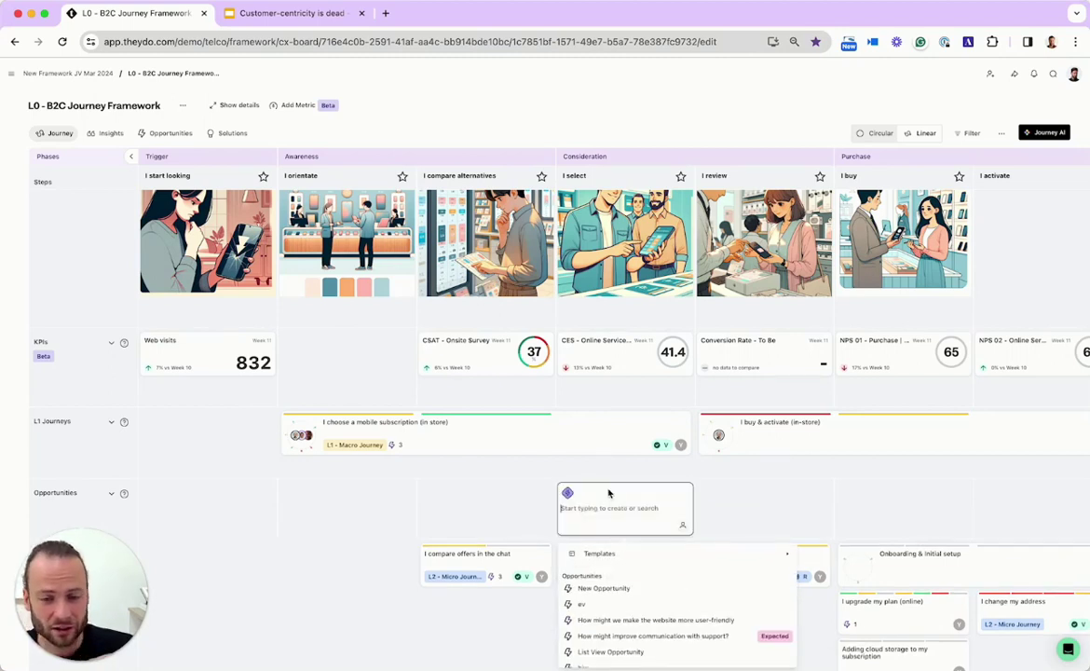
{"action": "type", "text": "New Opp AI demo"}
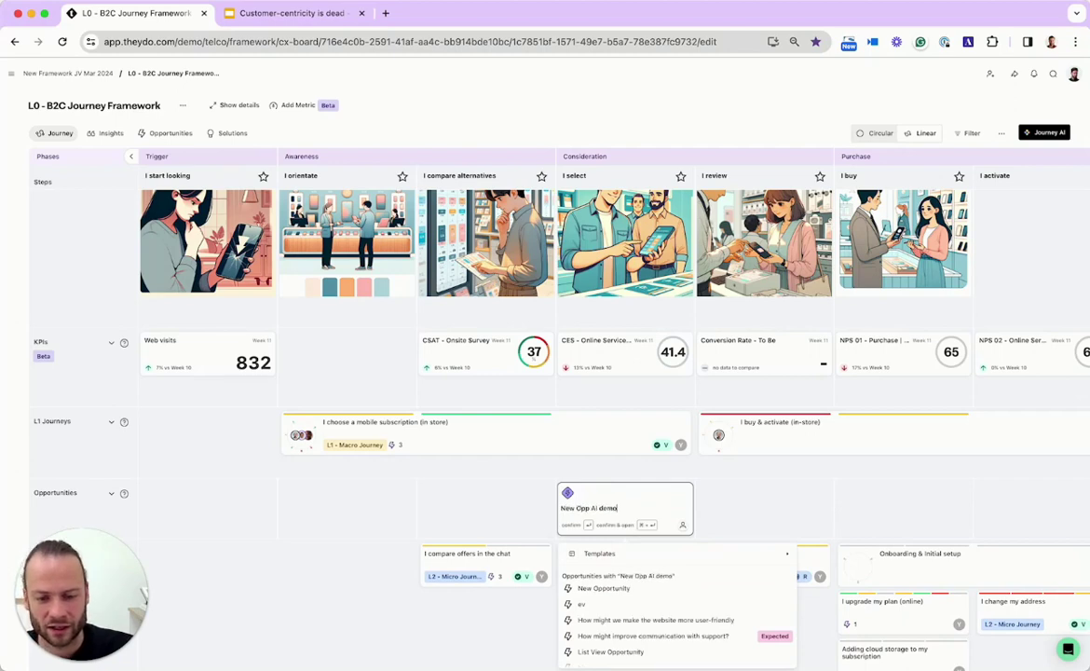
{"action": "key", "text": "Return"}
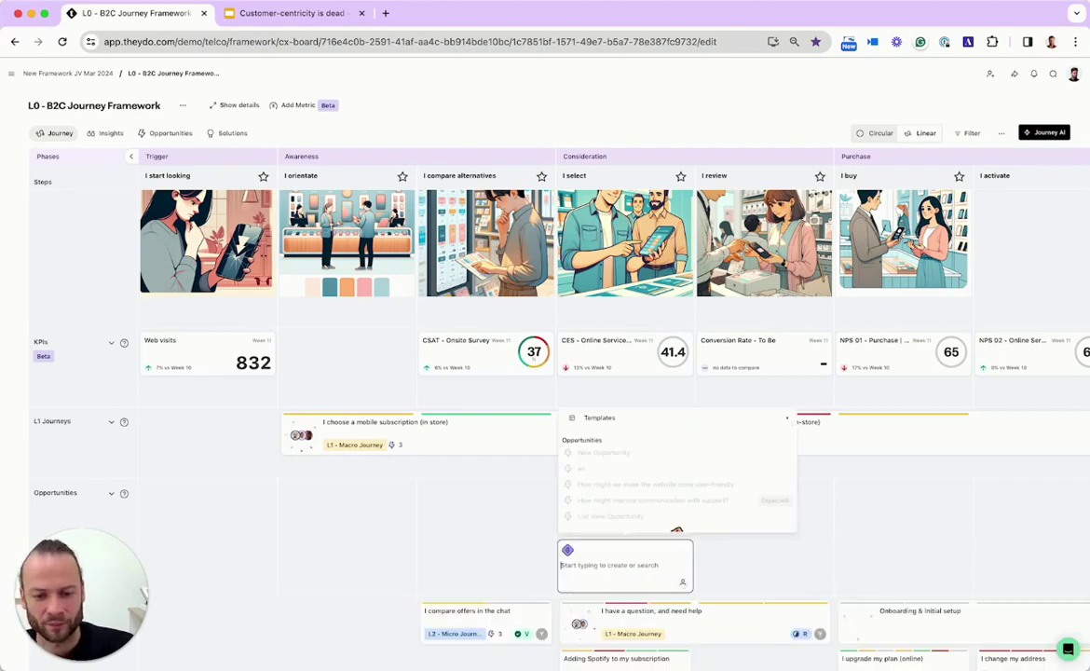
{"action": "key", "text": "Escape"}
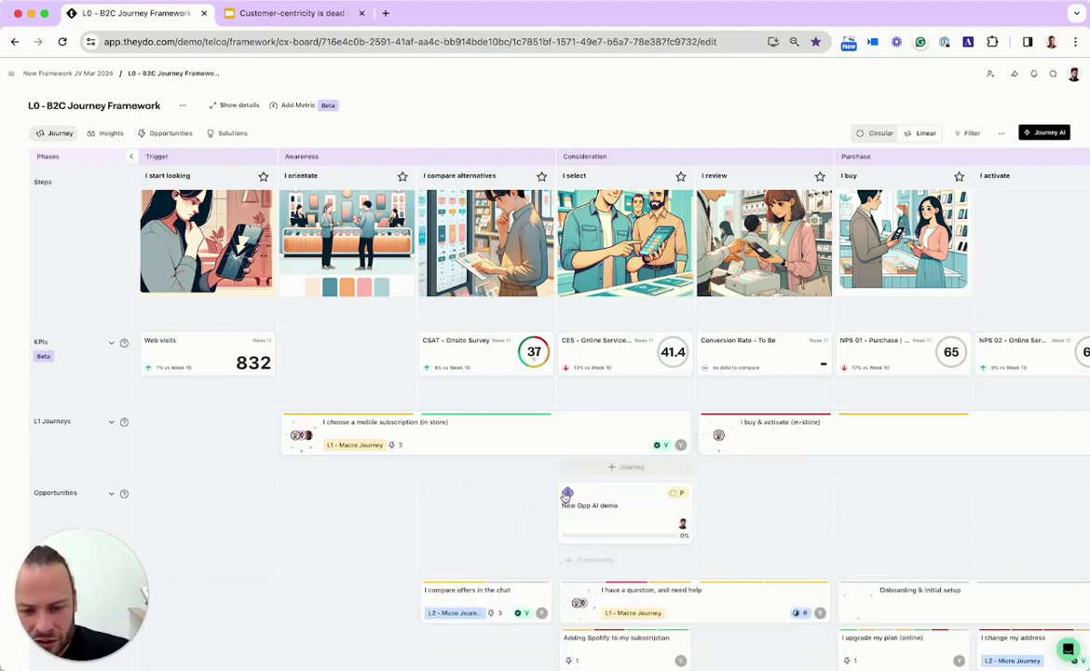
- Open the opportunity, review its 40 related insights, then return to its Details
{"action": "left_click", "coordinate": [613, 492]}
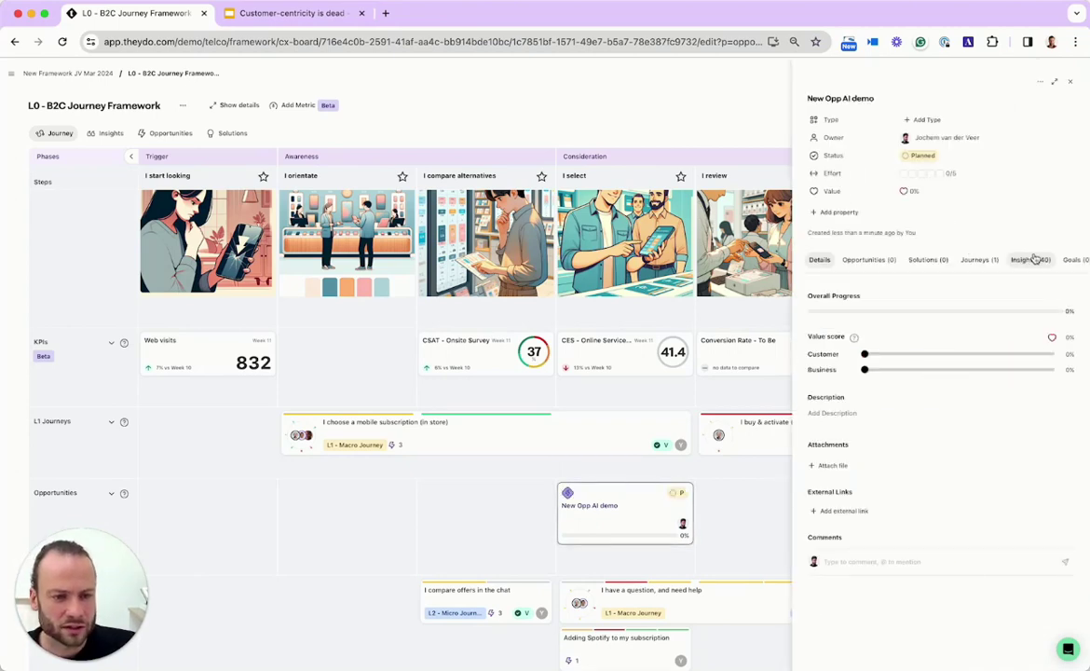
{"action": "left_click", "coordinate": [1032, 261]}
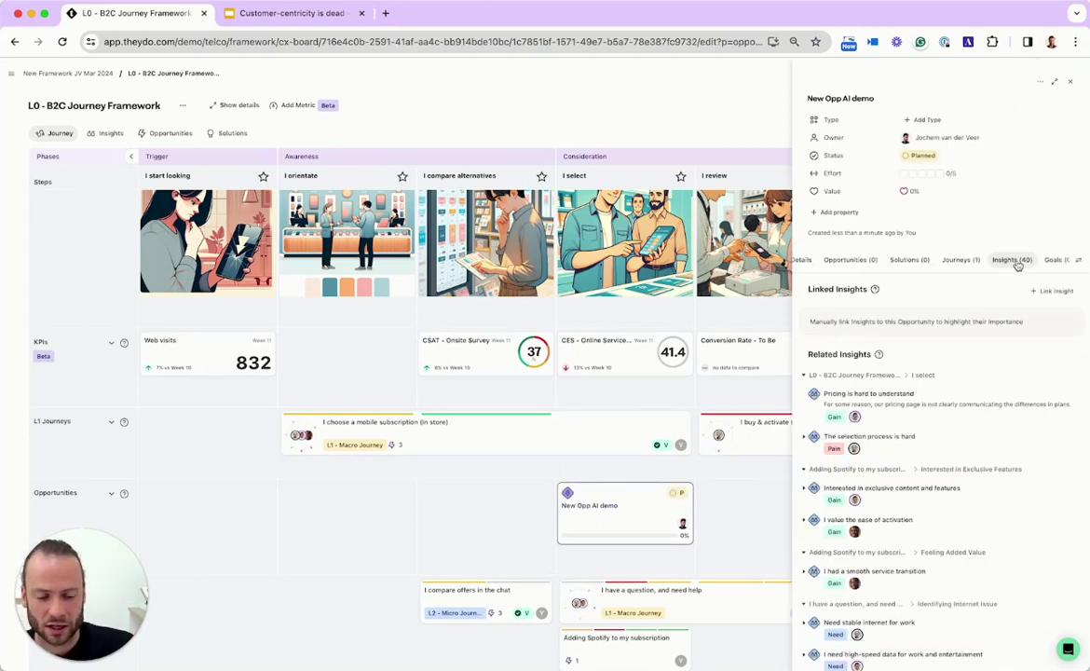
{"action": "scroll", "coordinate": [970, 448], "scroll_direction": "down", "scroll_amount": 15}
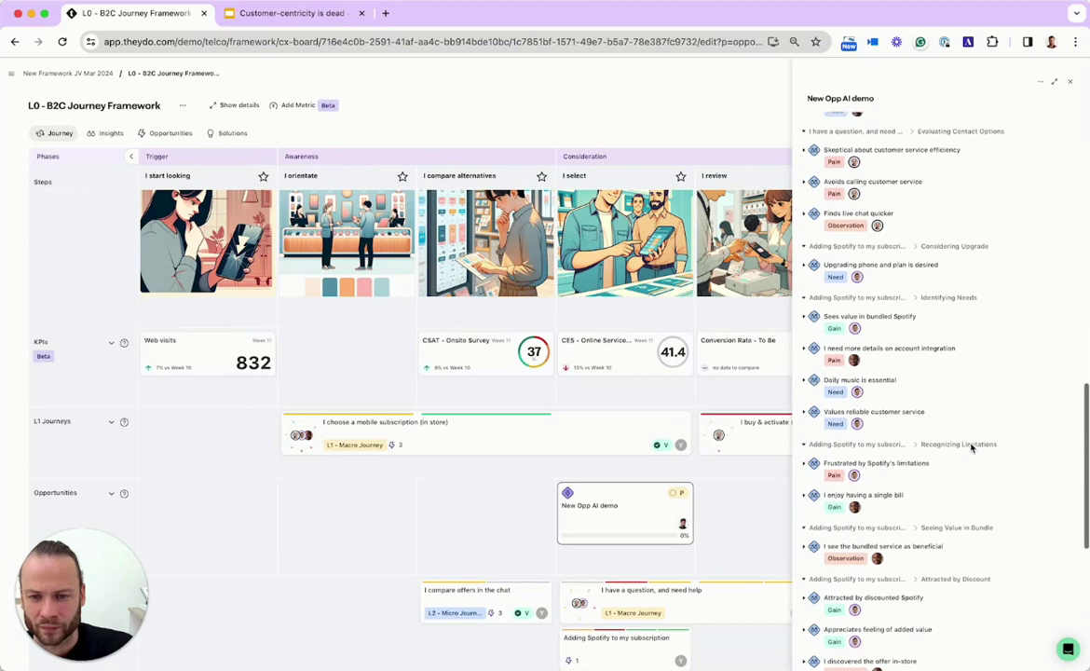
{"action": "scroll", "coordinate": [948, 454], "scroll_direction": "up", "scroll_amount": 20}
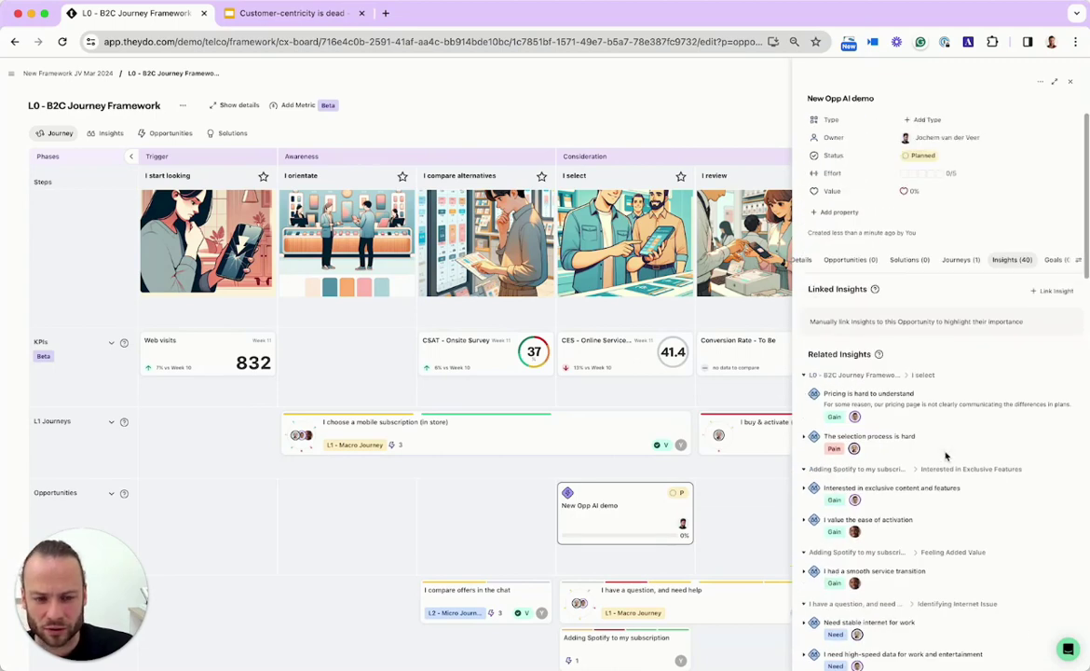
{"action": "scroll", "coordinate": [853, 260], "scroll_direction": "left", "scroll_amount": 3}
{"action": "left_click", "coordinate": [820, 259]}
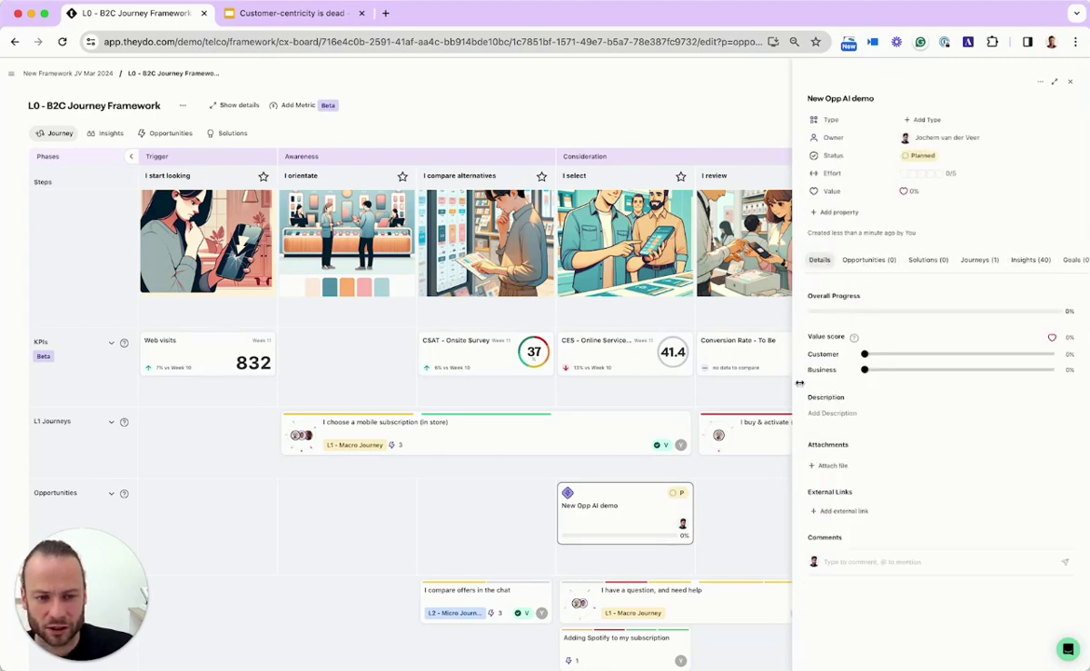